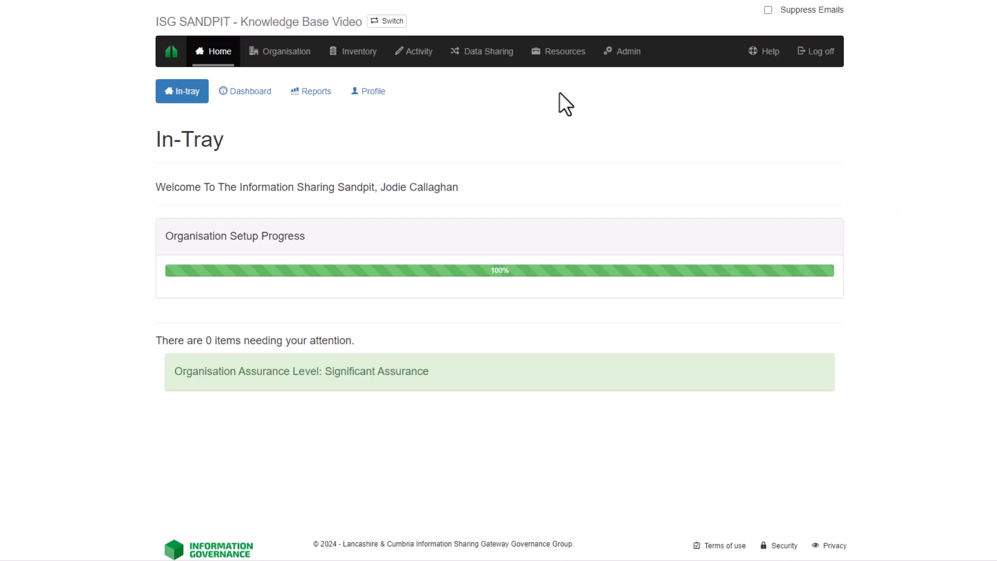
# - Create a new data sharing summary with the name "Video Data Sharing Summary"
pyautogui.click(485, 54)
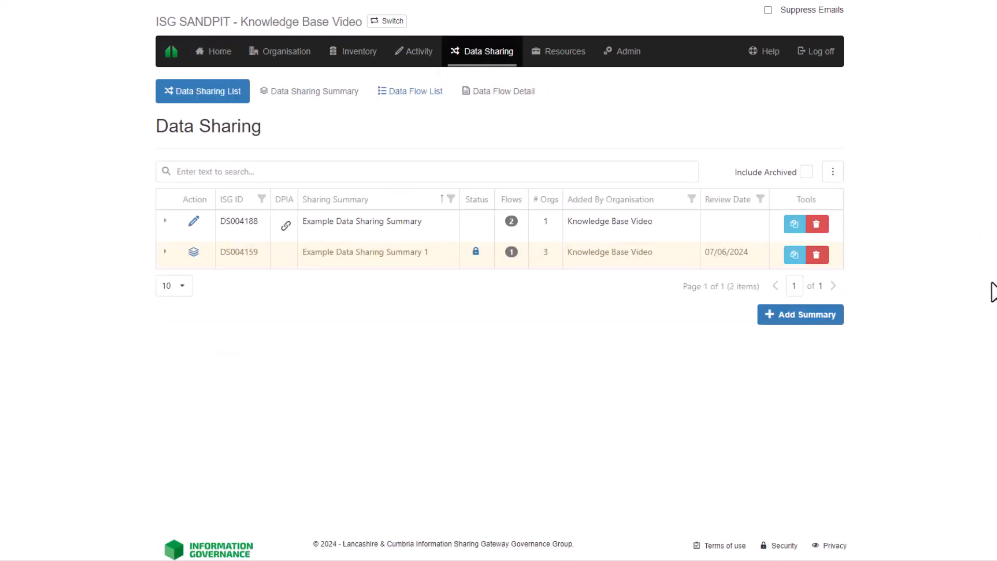
pyautogui.click(801, 322)
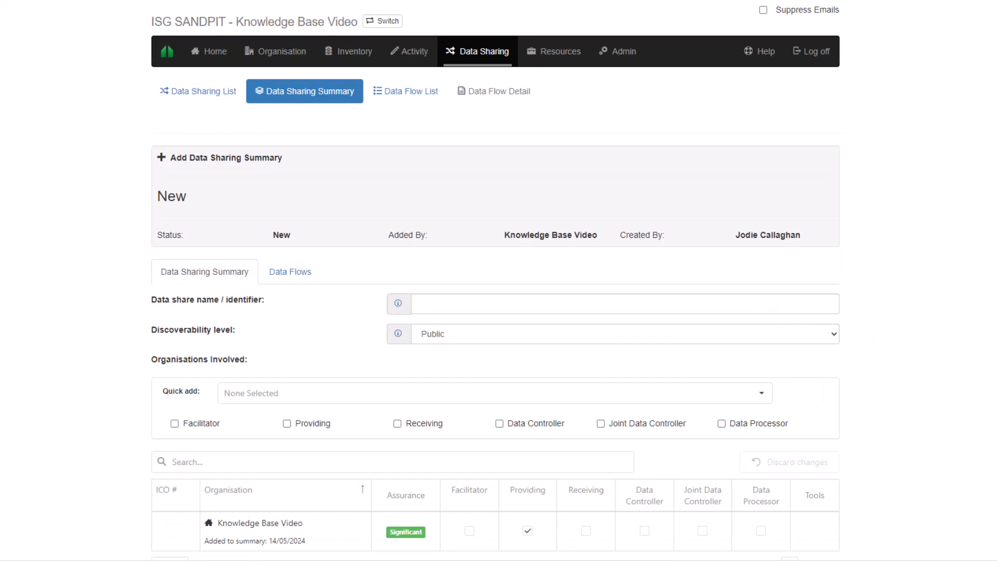
pyautogui.click(697, 308)
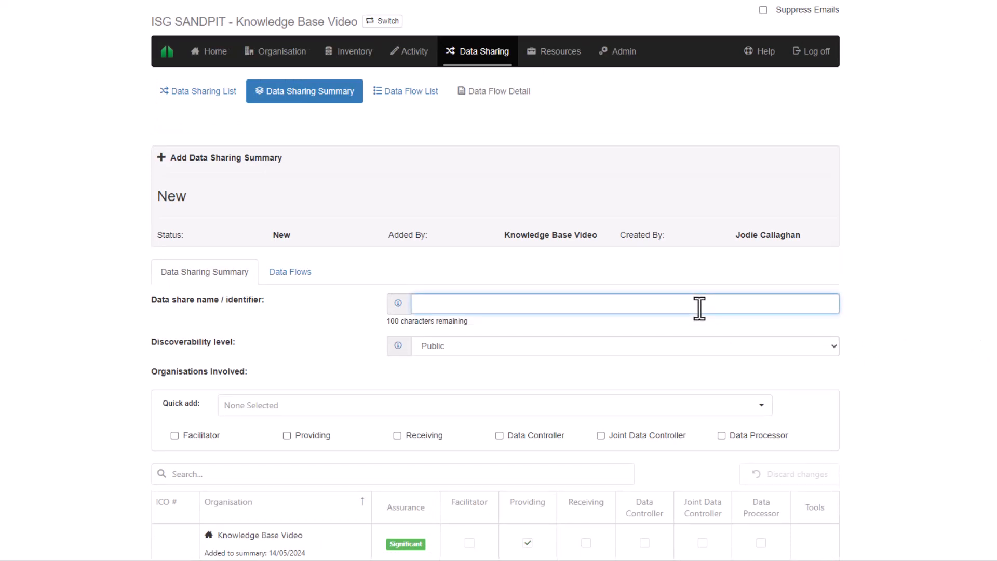
pyautogui.write('Video Data S')
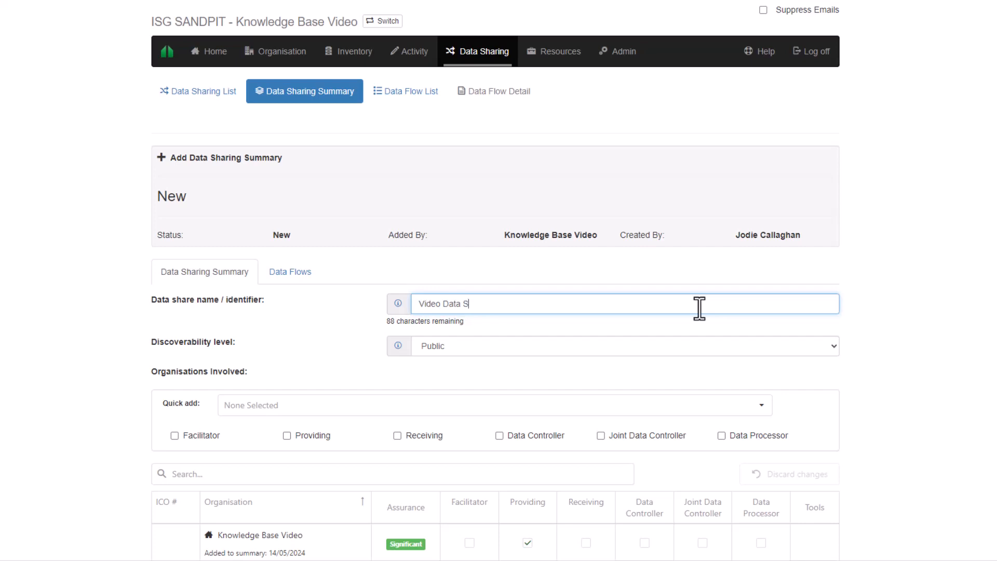
pyautogui.write('haring Summary')
pyautogui.click(917, 316)
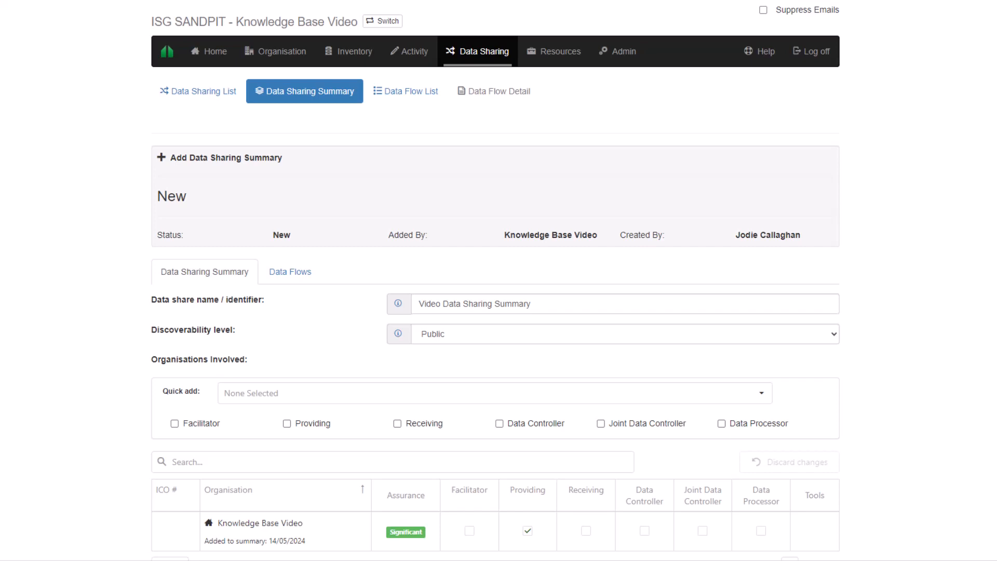
# - Quick-add the first listed testing organisation to the summary with the Receiving and Data Controller roles
pyautogui.scroll(-3, 495, 280)
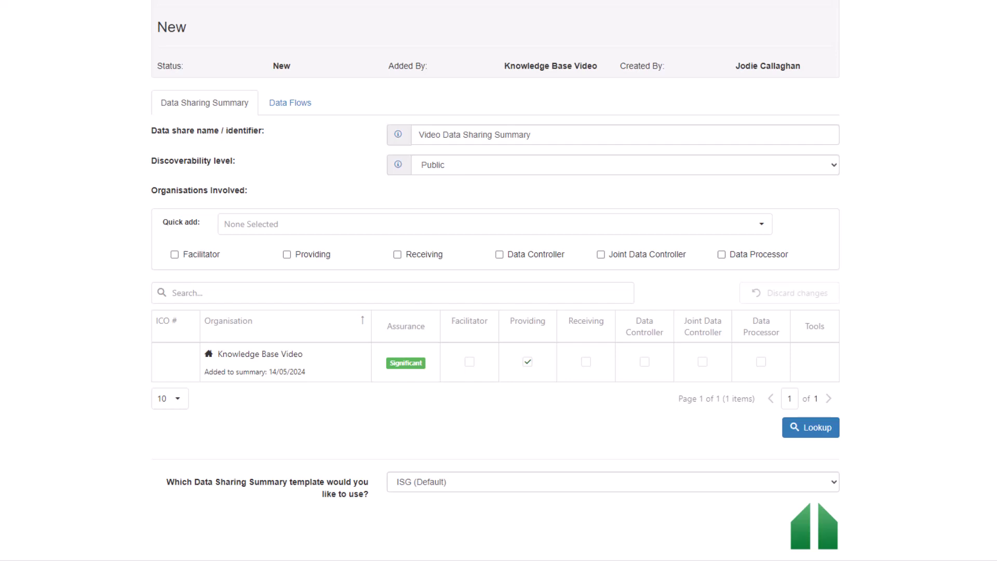
pyautogui.click(765, 226)
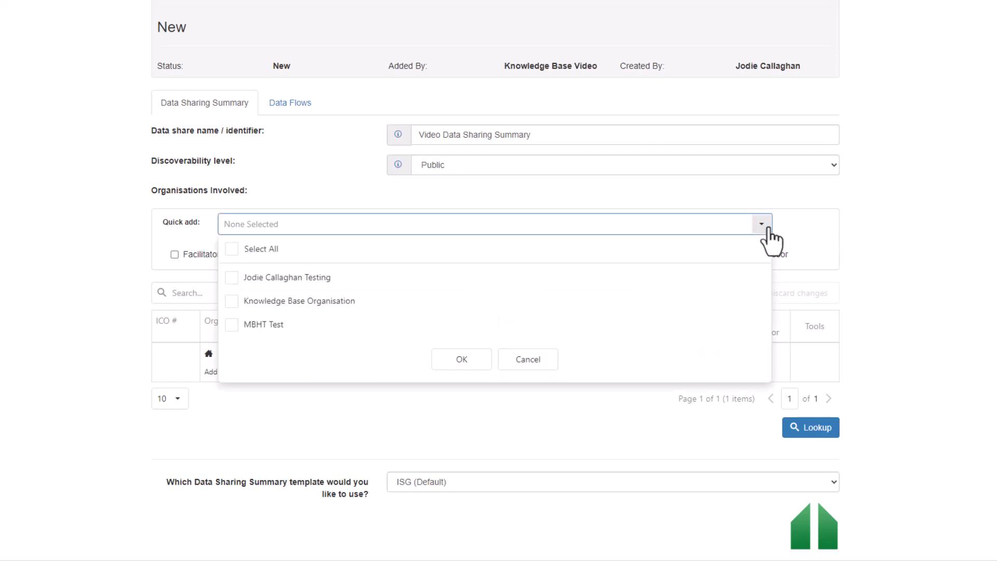
pyautogui.click(232, 279)
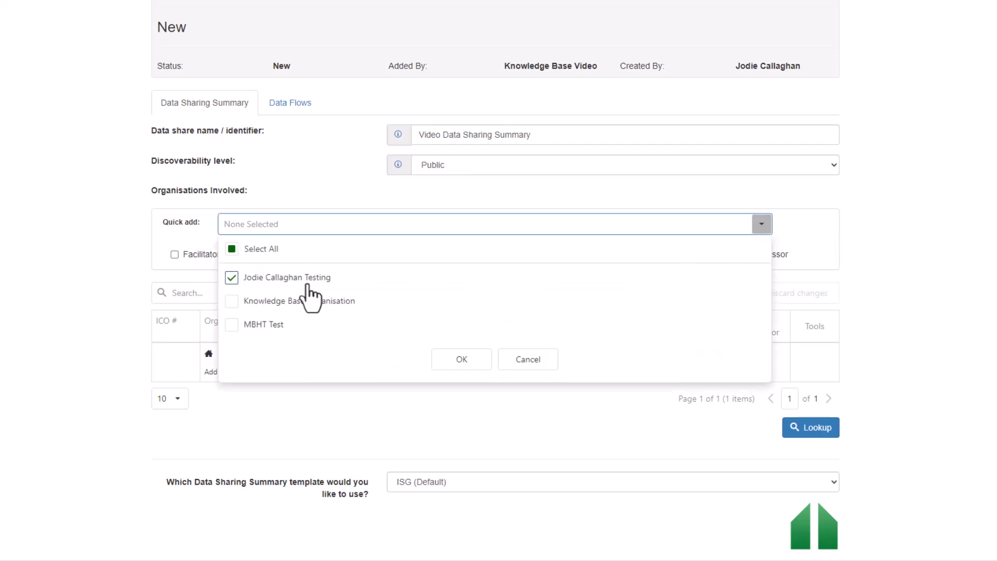
pyautogui.click(465, 360)
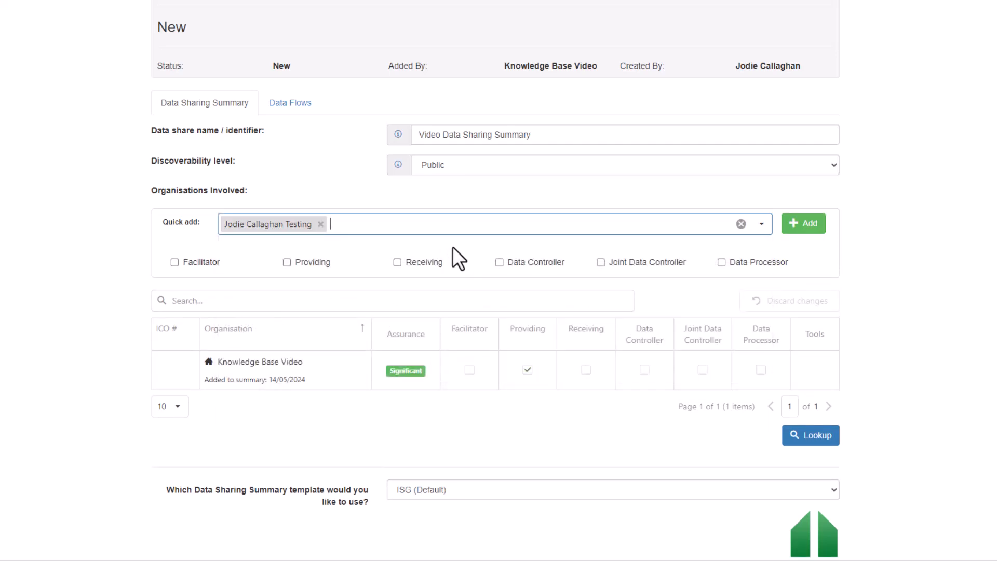
pyautogui.click(398, 262)
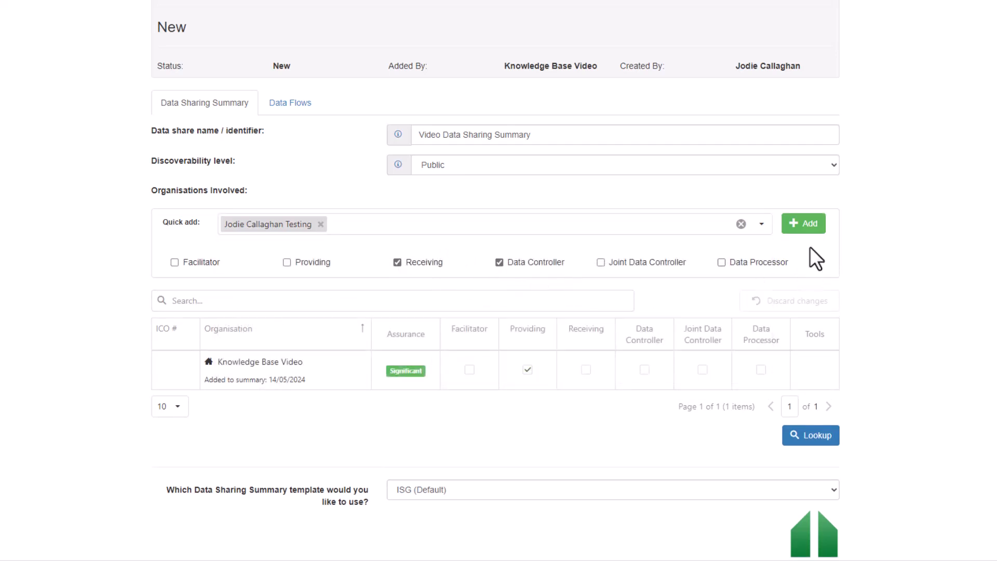
pyautogui.click(808, 231)
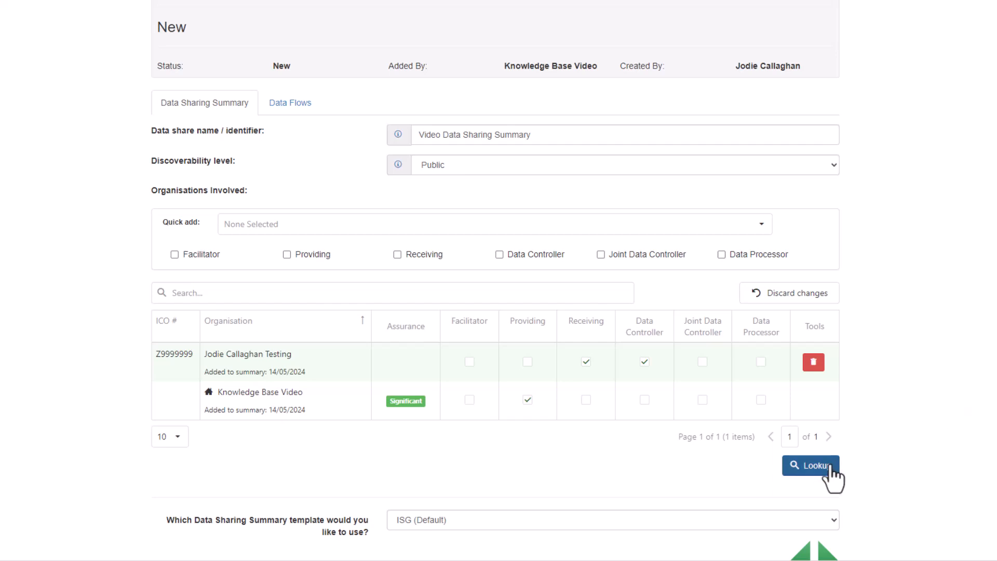
# - Look up an organisation to add by searching for the name "University Hospitals of Whereever"
pyautogui.click(811, 467)
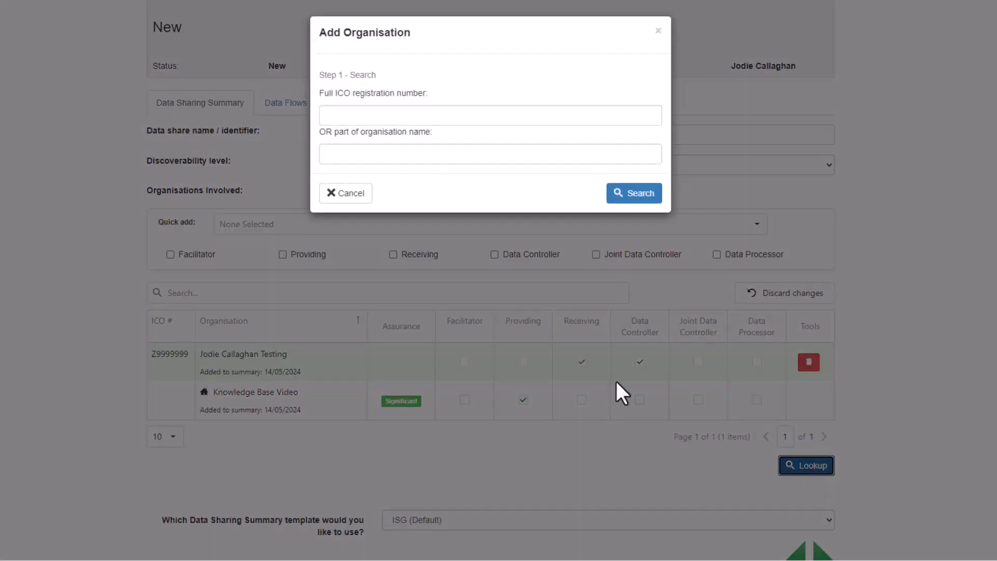
pyautogui.click(471, 156)
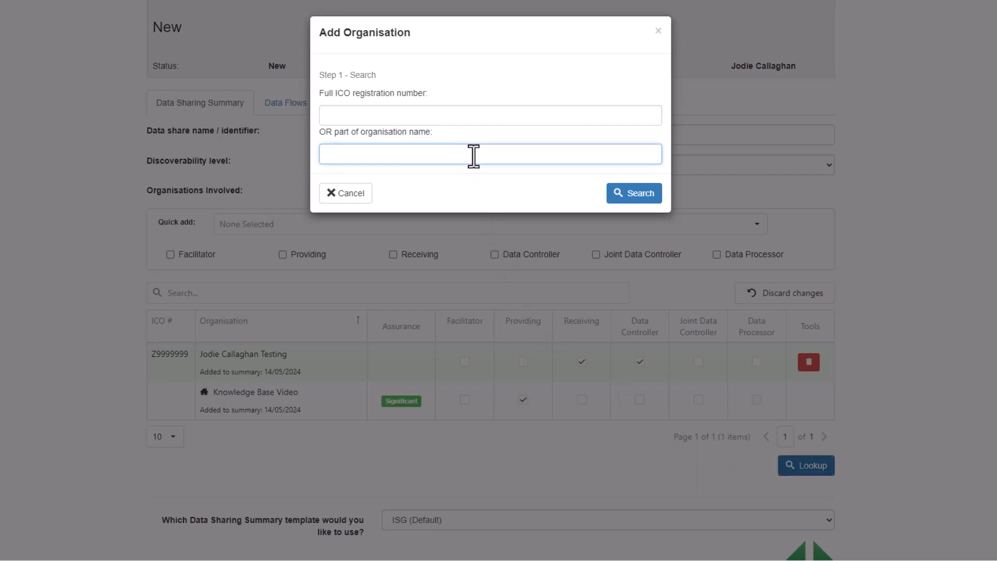
pyautogui.write('University Hospitals of Whereever')
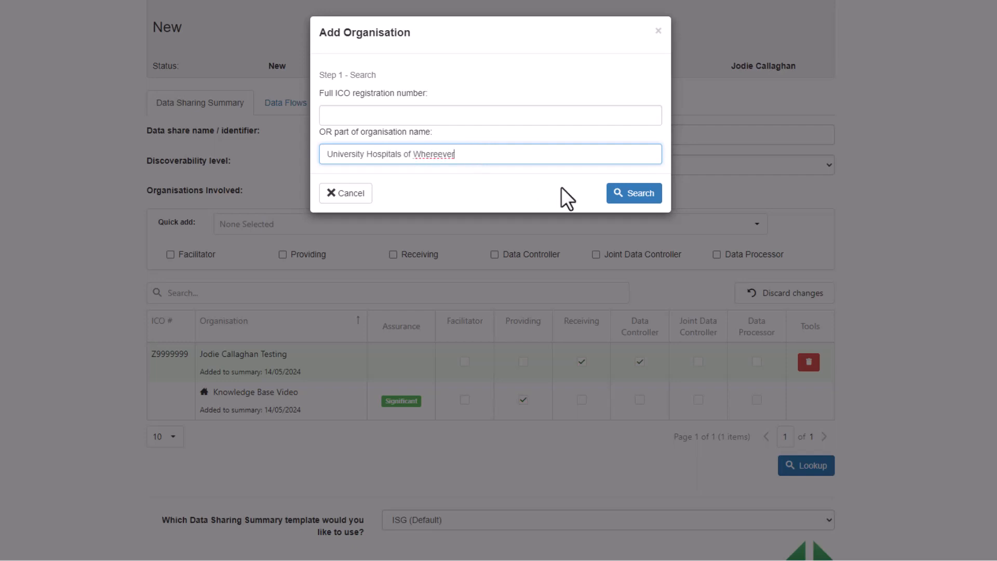
pyautogui.click(624, 194)
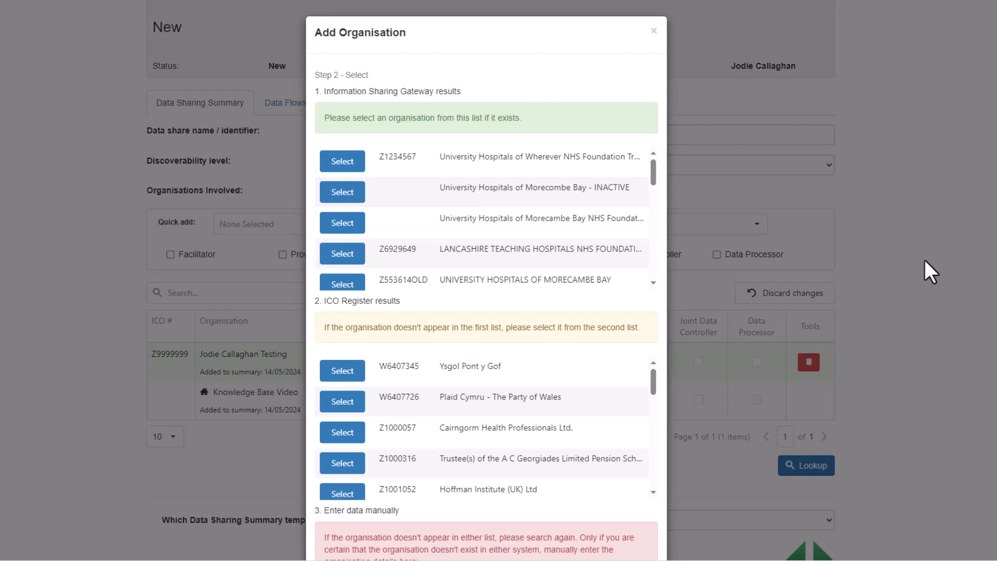
# - Add University Hospitals of Wherever NHS Foundation Trust from the Information Sharing Gateway results as a Facilitator
pyautogui.scroll(-2, 925, 260)
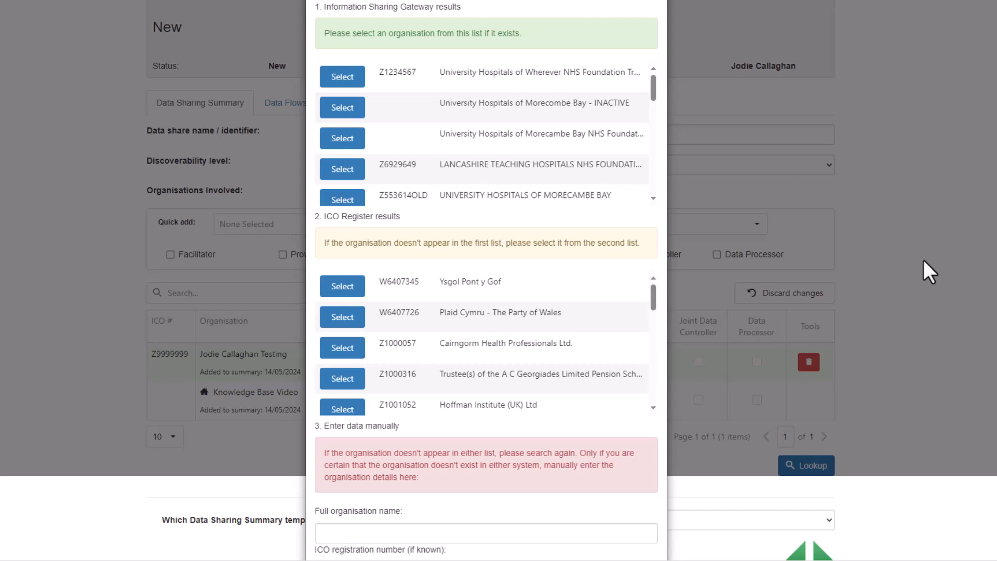
pyautogui.scroll(-3, 924, 260)
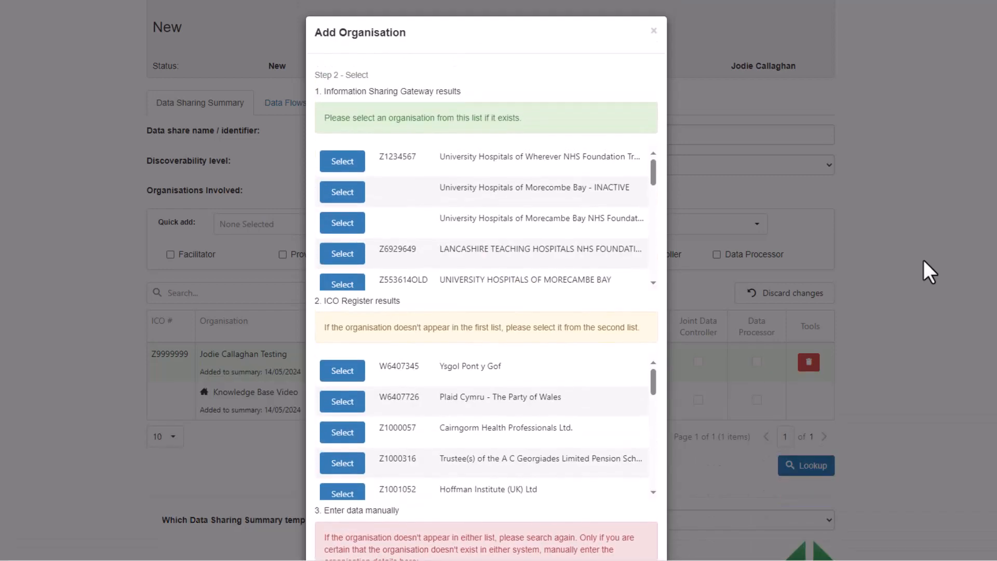
pyautogui.click(339, 163)
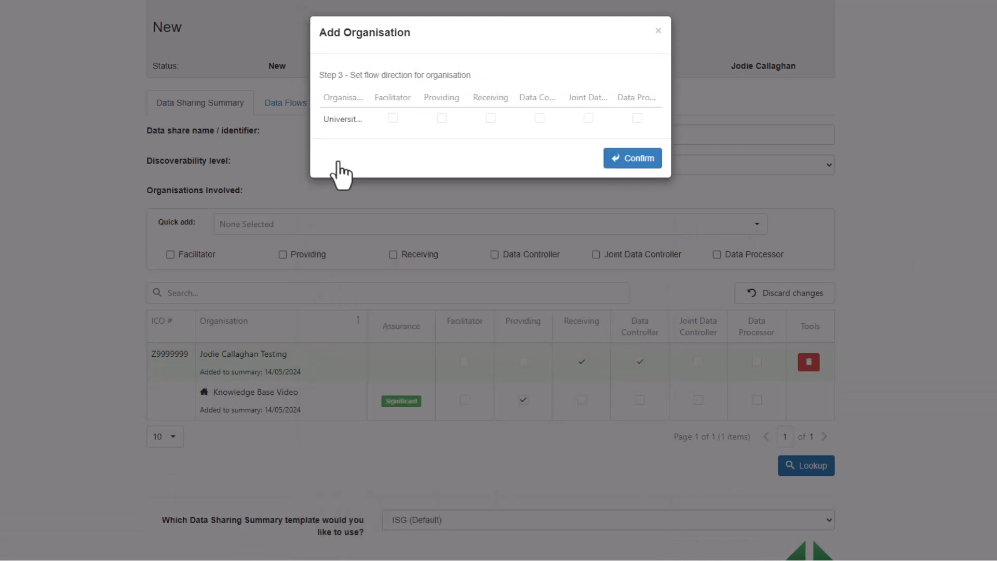
pyautogui.click(393, 119)
pyautogui.click(633, 165)
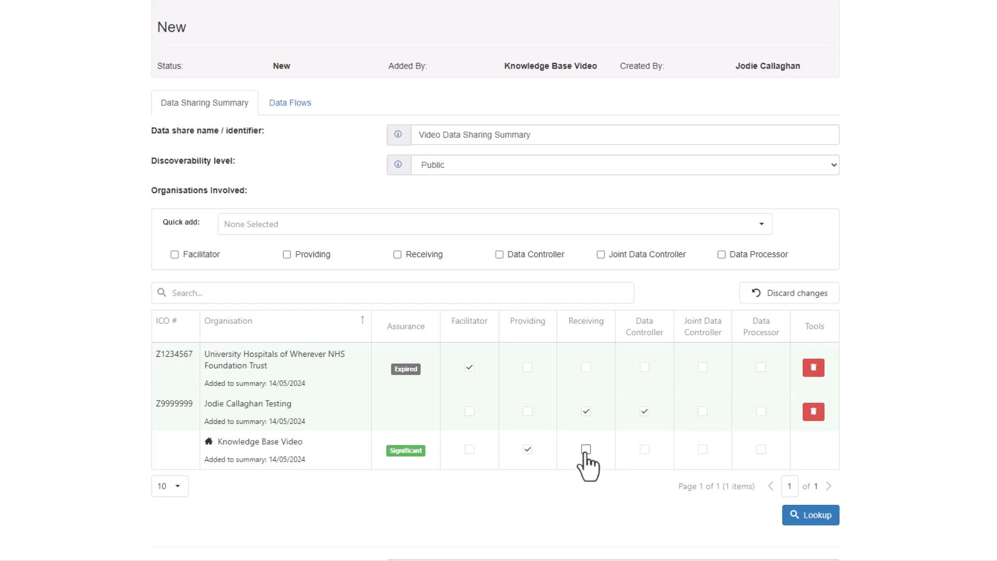
# - Assign Knowledge Base Video the Facilitator and Receiving roles and remove its Providing role
pyautogui.click(527, 450)
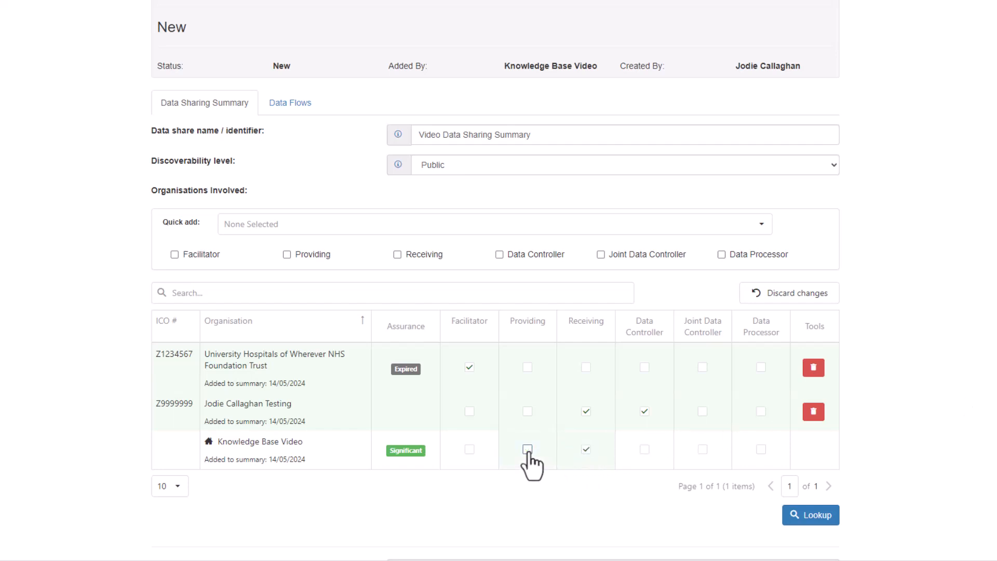
pyautogui.click(470, 450)
# - Search the involved organisations for "Knowledge" and clear the search
pyautogui.click(578, 293)
pyautogui.write('Knowledge')
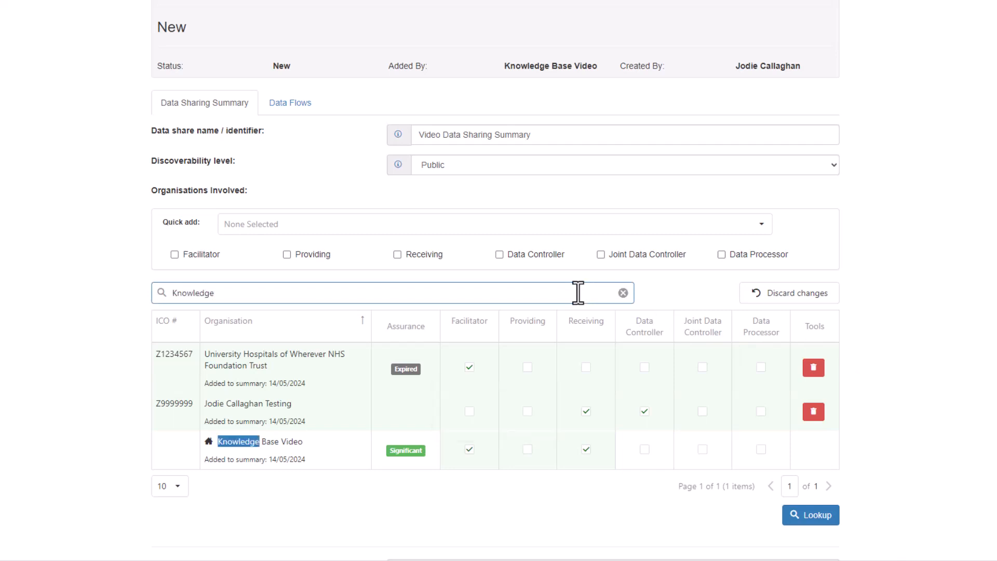
pyautogui.click(623, 293)
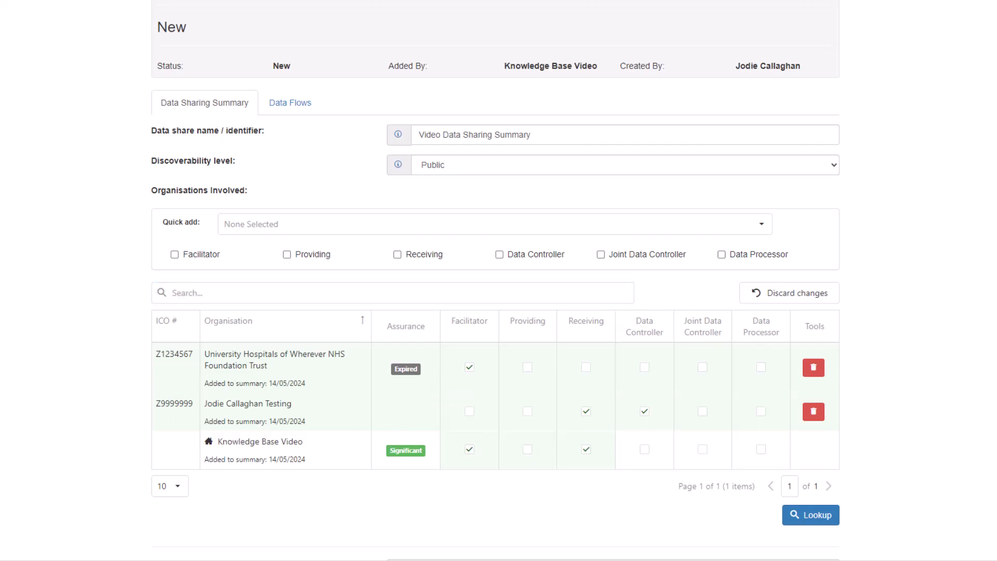
# - Try the WASPI data sharing summary template, and return the template to ISG (Default)
pyautogui.scroll(-3, 499, 280)
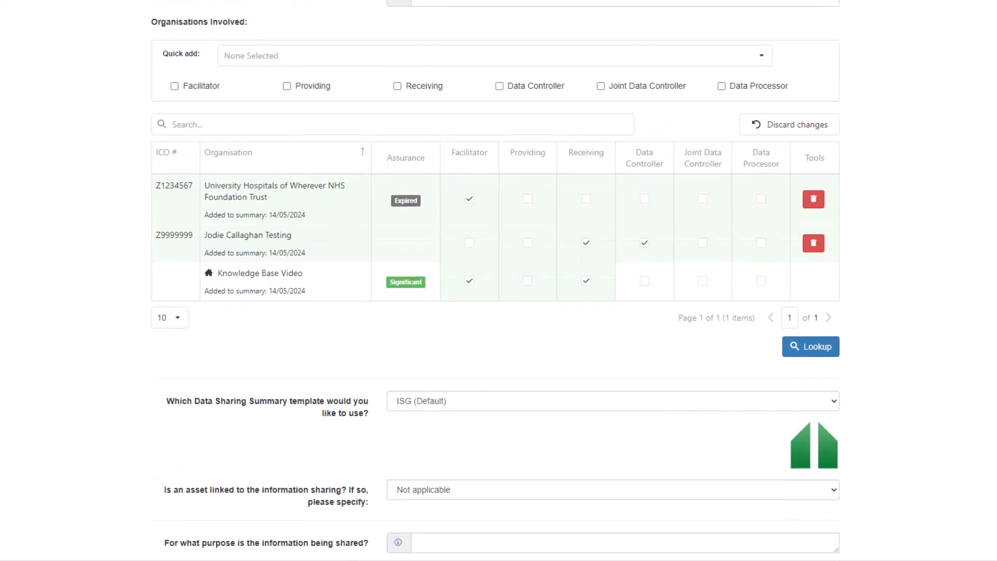
pyautogui.scroll(-5, 499, 280)
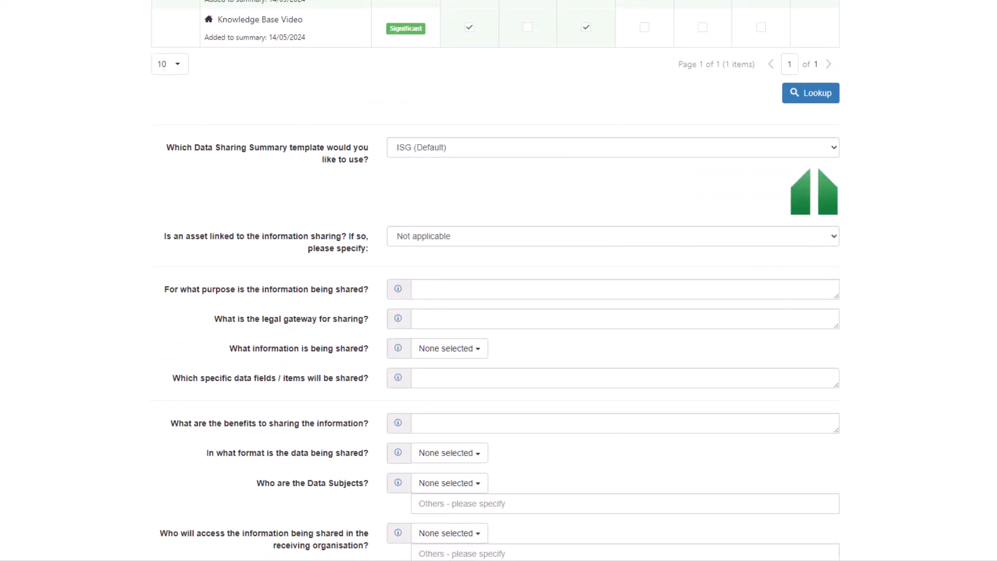
pyautogui.scroll(-2, 499, 280)
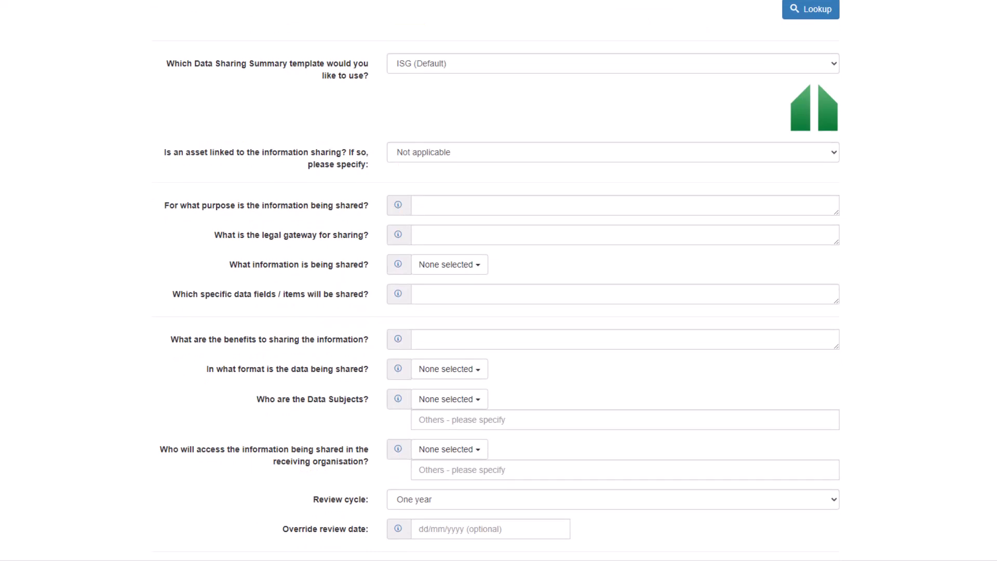
pyautogui.click(834, 63)
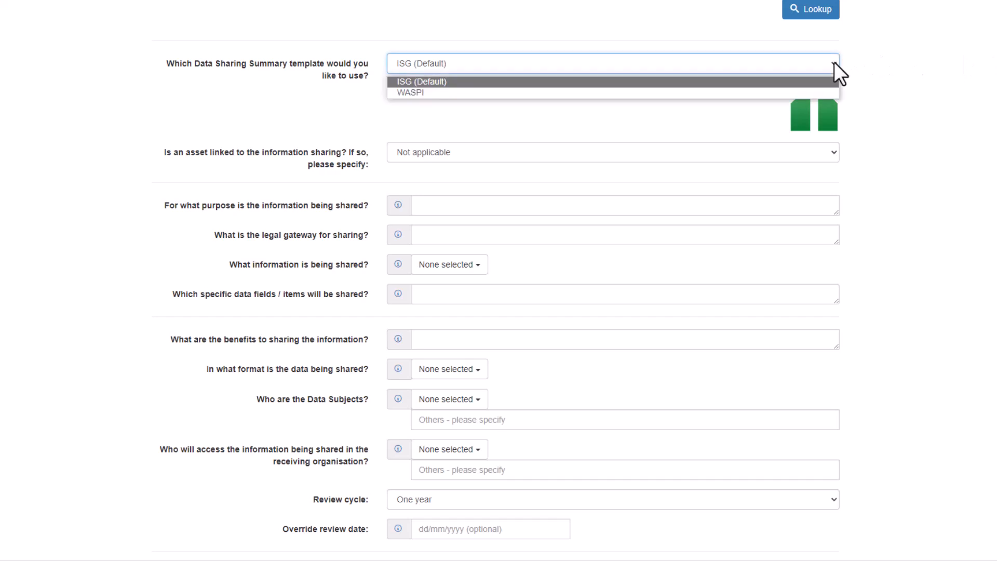
pyautogui.click(819, 95)
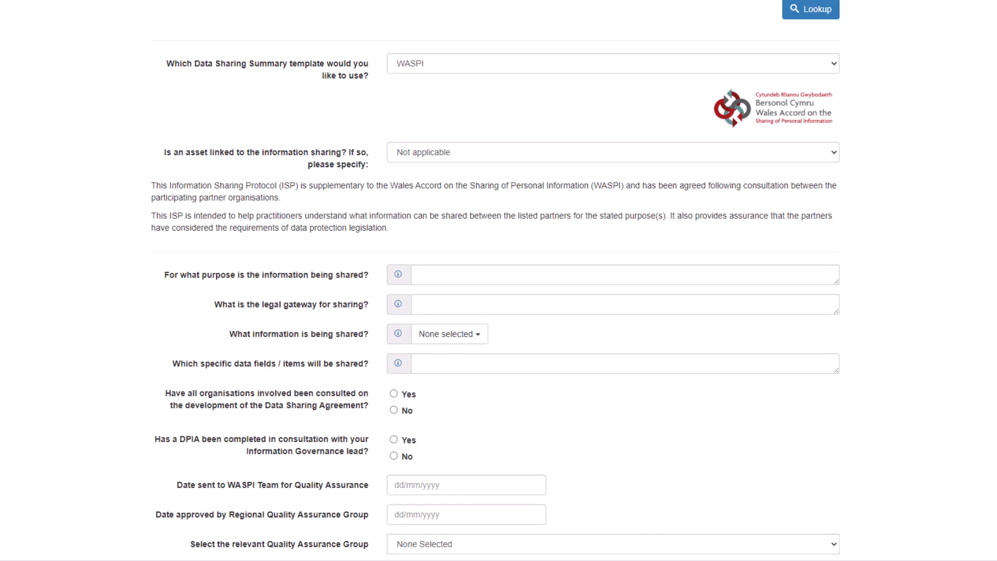
pyautogui.click(834, 69)
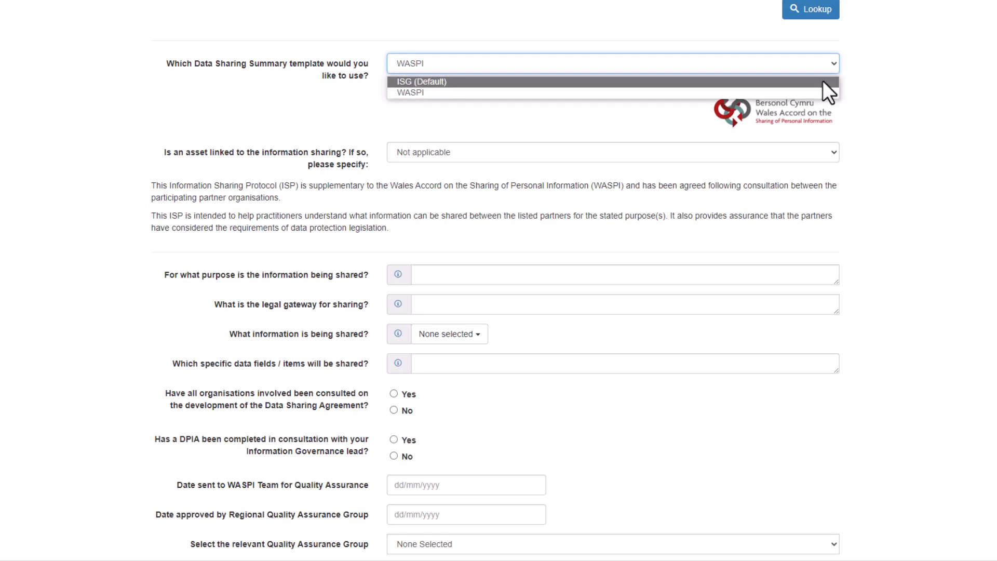
pyautogui.click(822, 80)
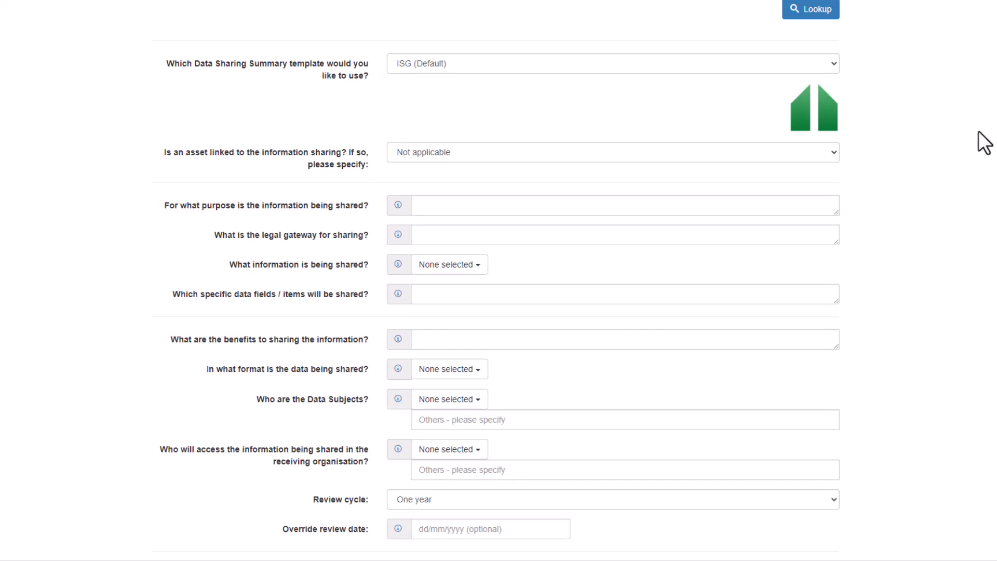
# - Link Example Asset to the information sharing and open the guidance for the legal gateway question
pyautogui.click(834, 154)
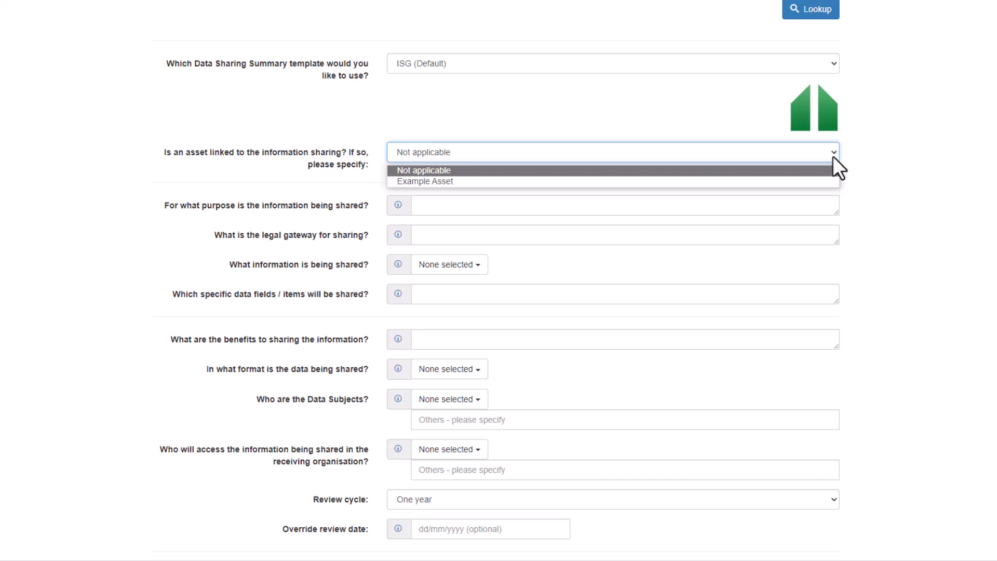
pyautogui.click(824, 182)
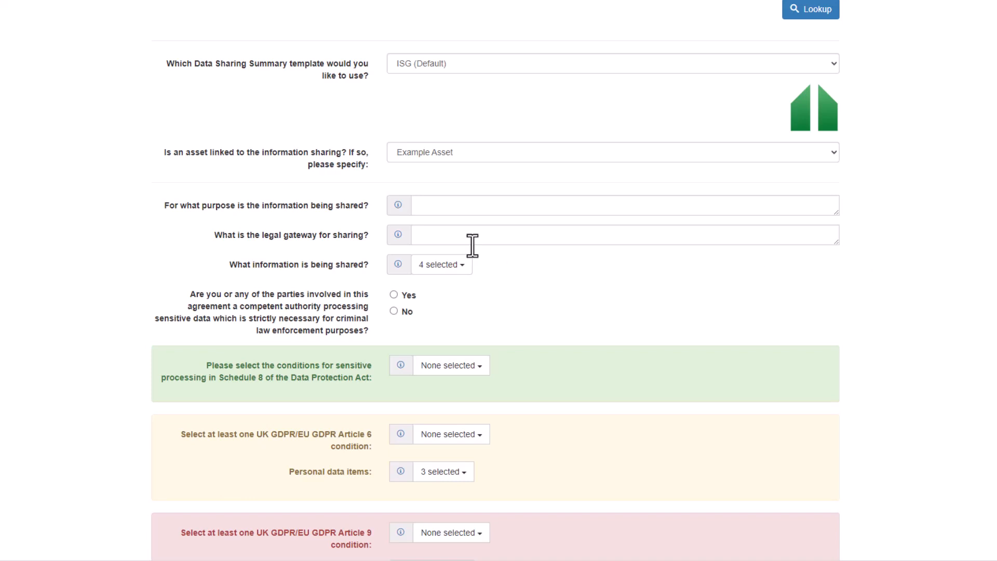
pyautogui.click(399, 237)
# - Review the rest of the questionnaire and check the available review cycle options
pyautogui.scroll(-8, 495, 281)
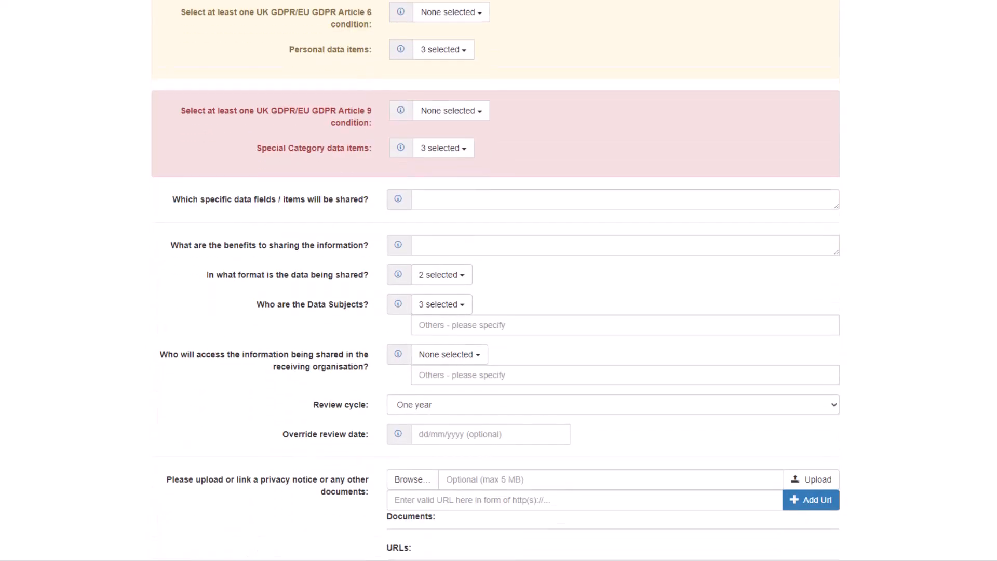
pyautogui.scroll(-2, 495, 281)
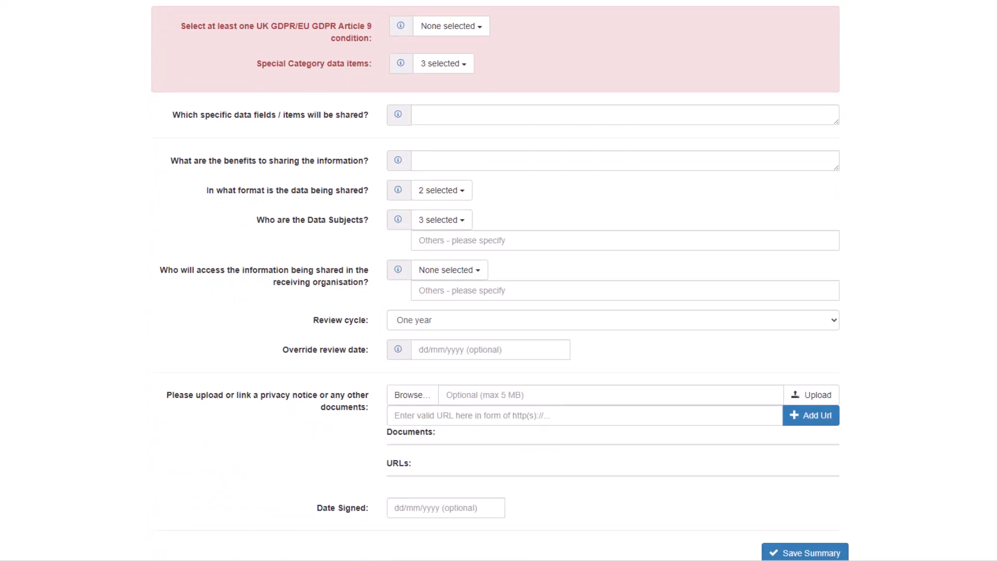
pyautogui.click(835, 319)
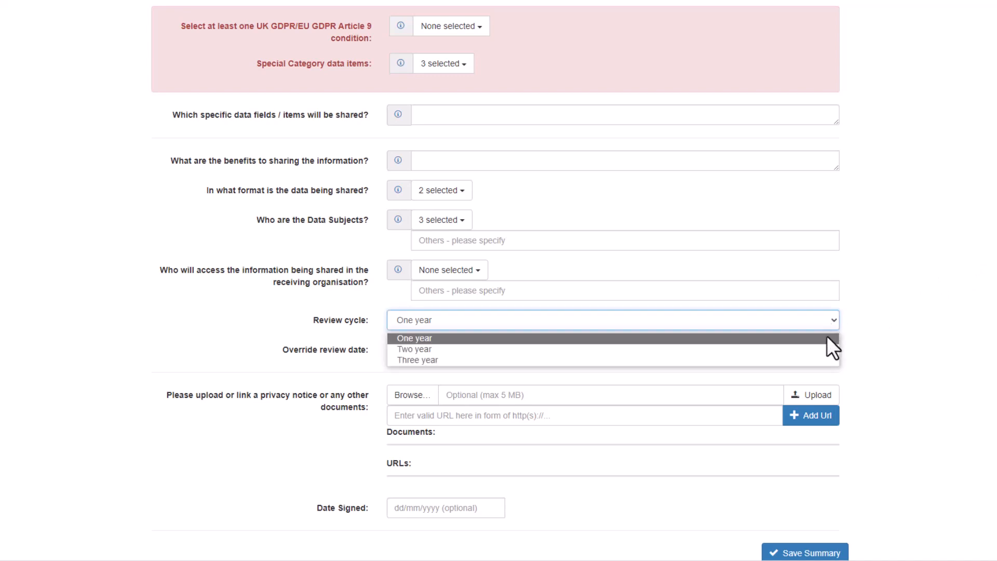
pyautogui.click(834, 322)
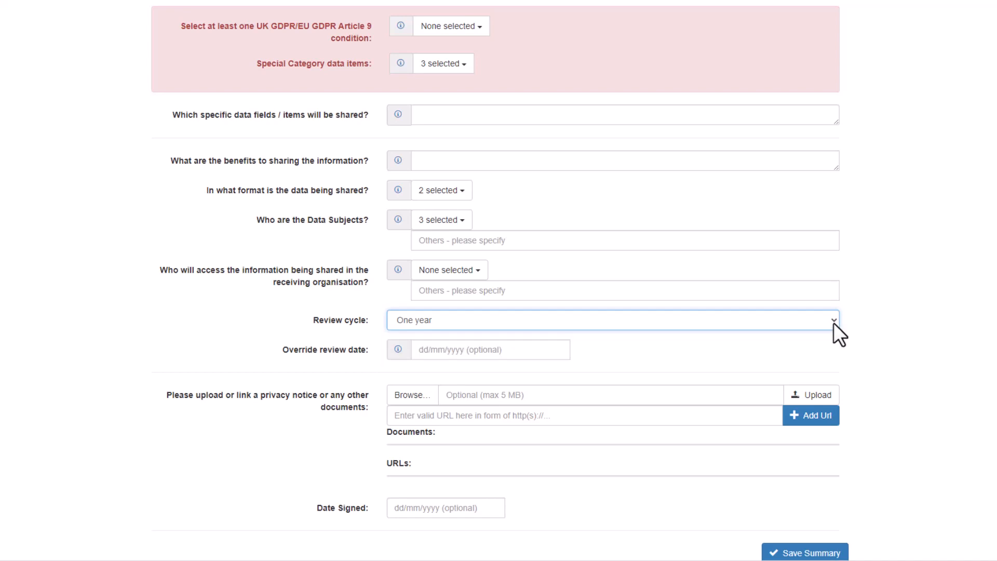
# - Set the override review date to 07/06/2024
pyautogui.click(539, 351)
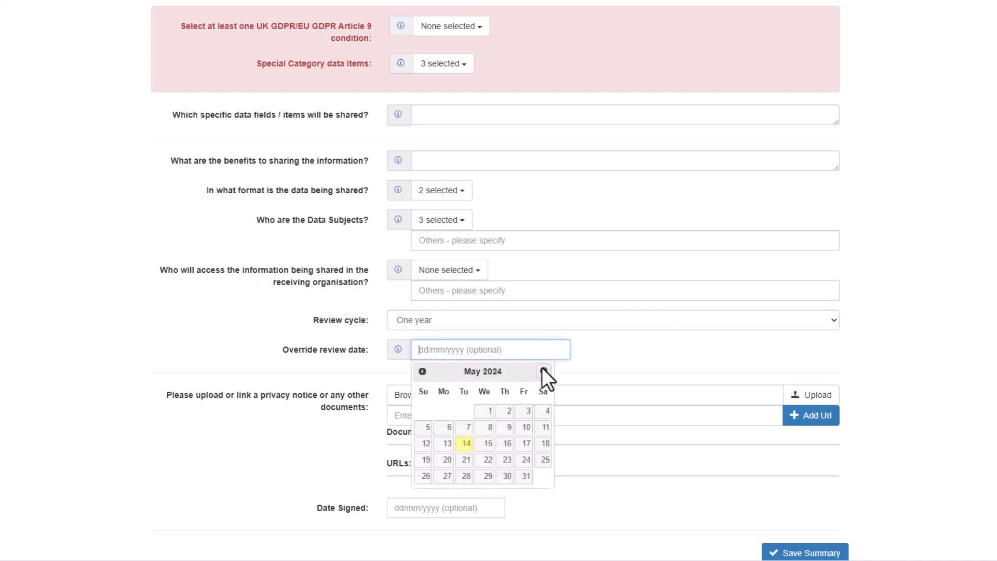
pyautogui.click(543, 371)
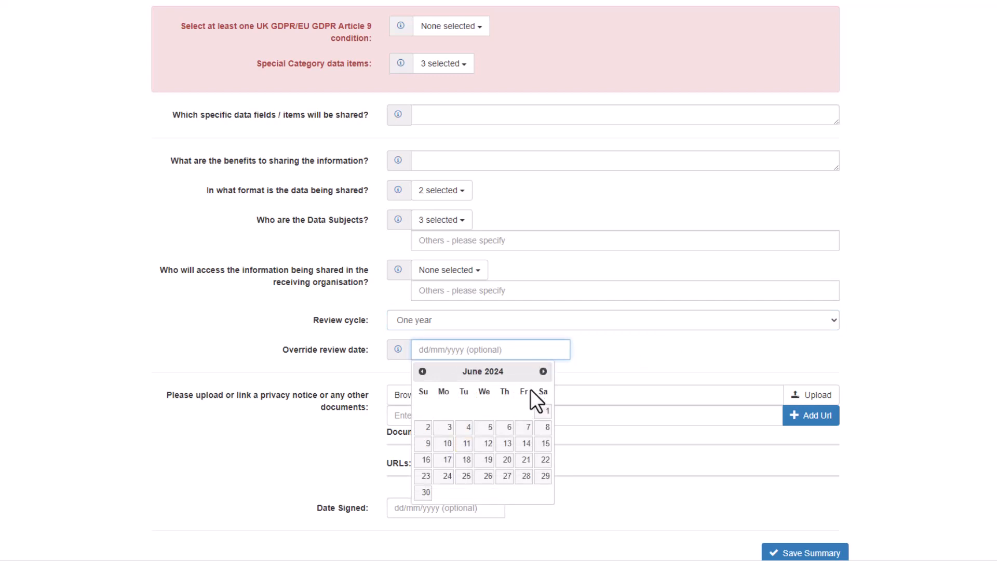
pyautogui.click(527, 428)
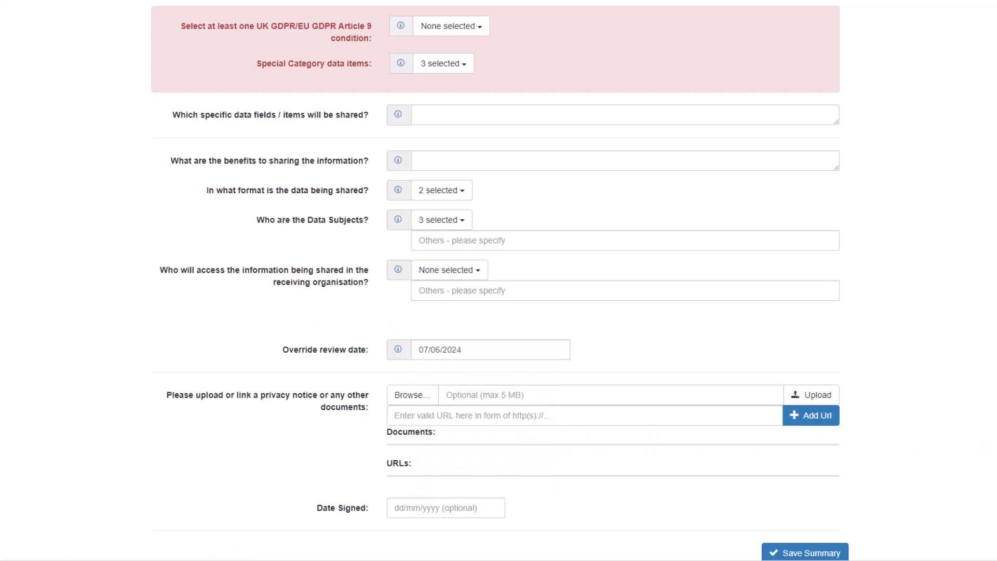
# - Upload Example Document.txt from the Documents folder as a supporting document of the summary
pyautogui.scroll(-1, 498, 280)
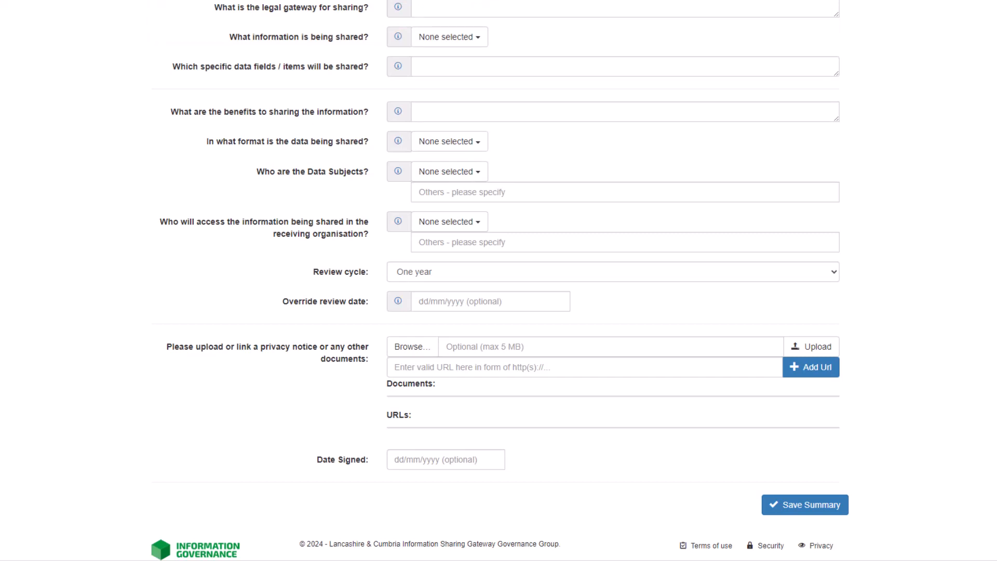
pyautogui.click(408, 346)
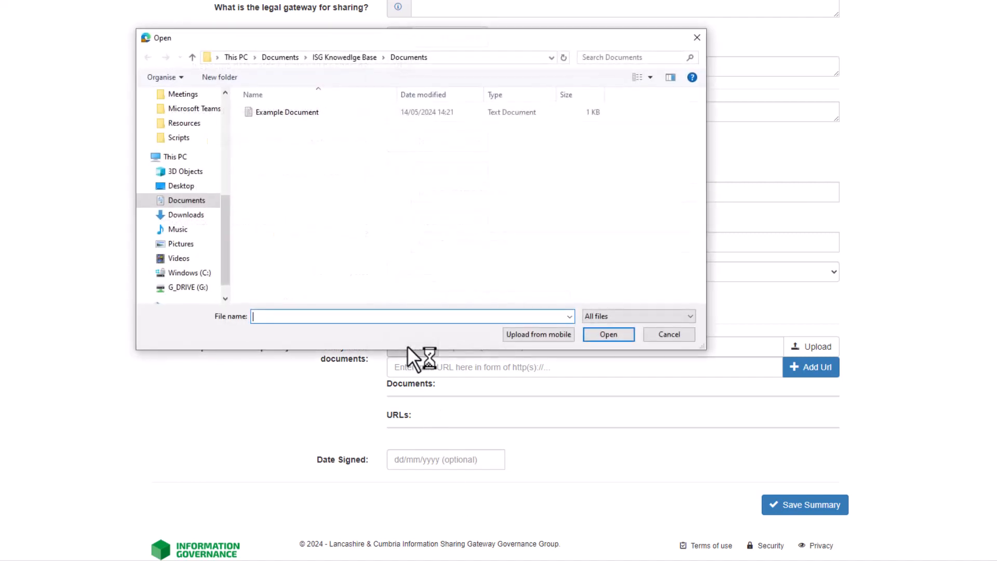
pyautogui.click(295, 113)
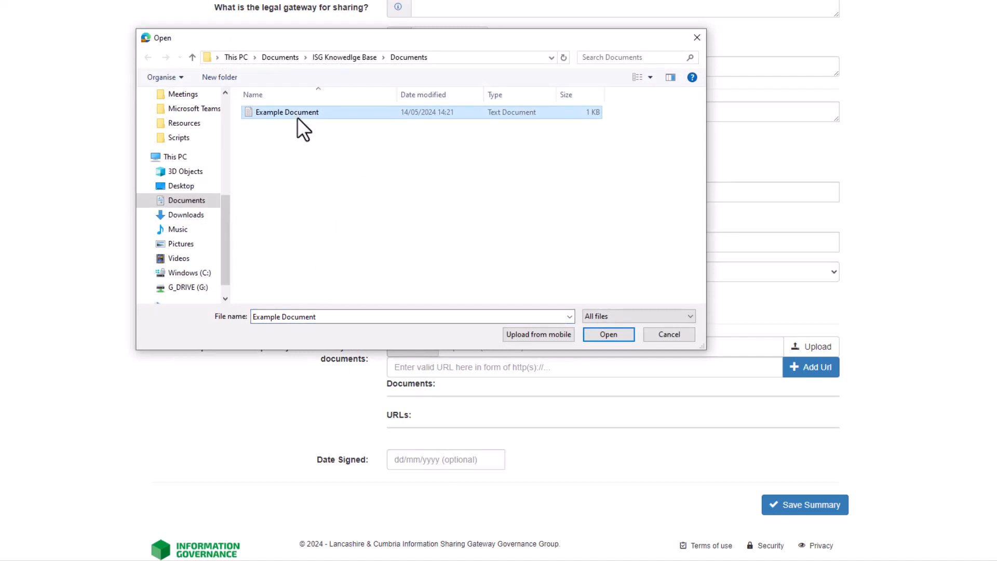
pyautogui.click(604, 335)
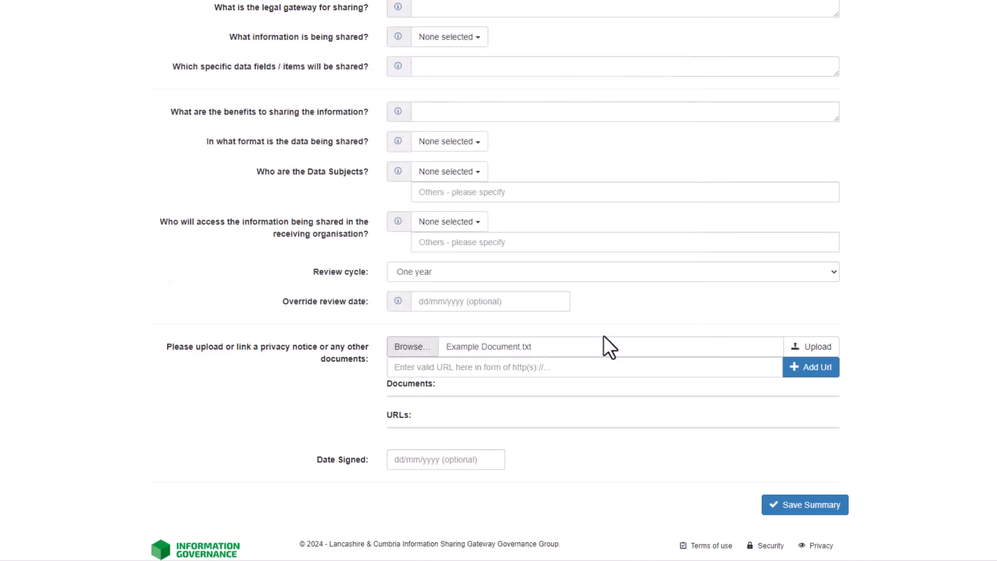
pyautogui.click(805, 348)
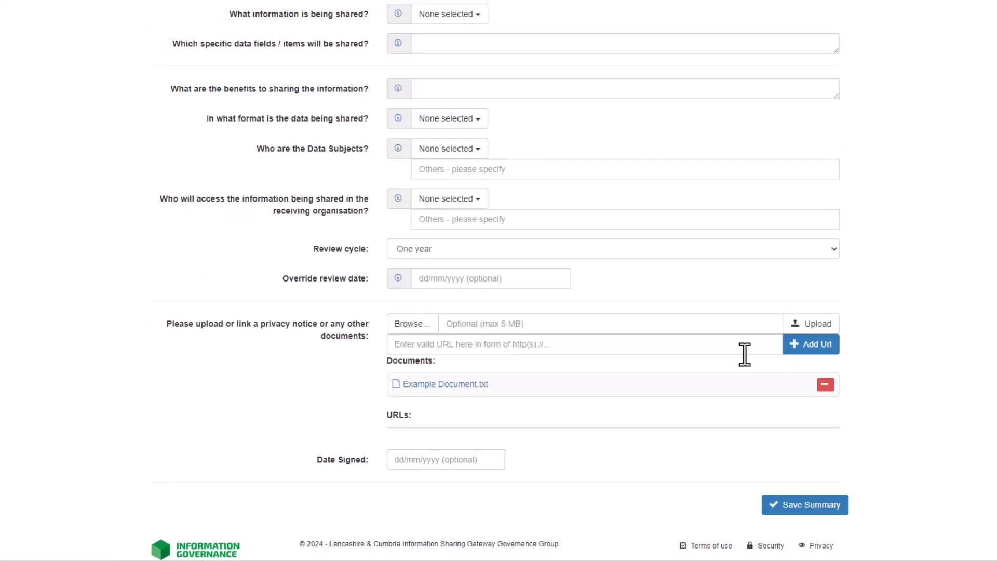
pyautogui.click(704, 349)
pyautogui.write('https://www.informationsharinggateway.org.uk/')
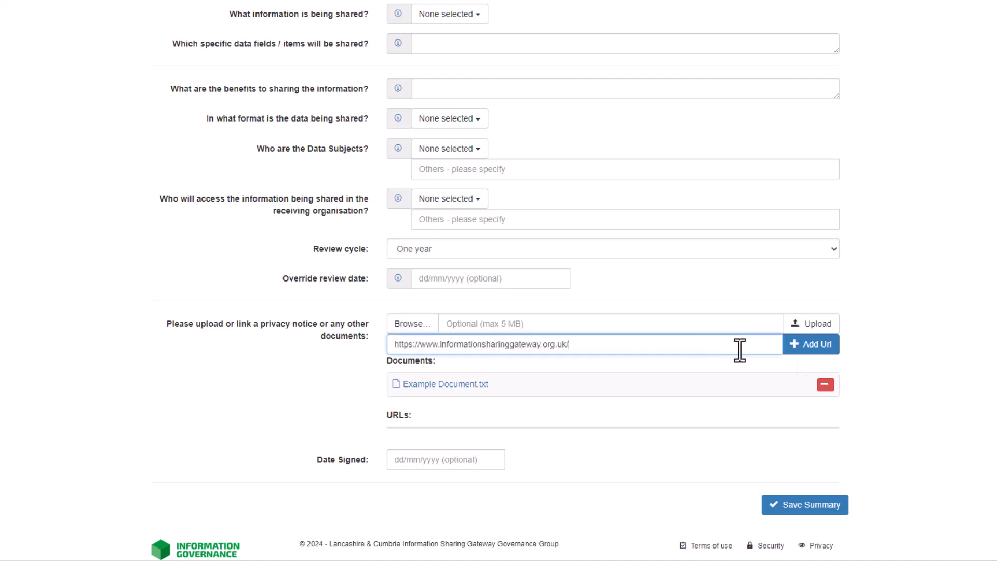
pyautogui.click(809, 351)
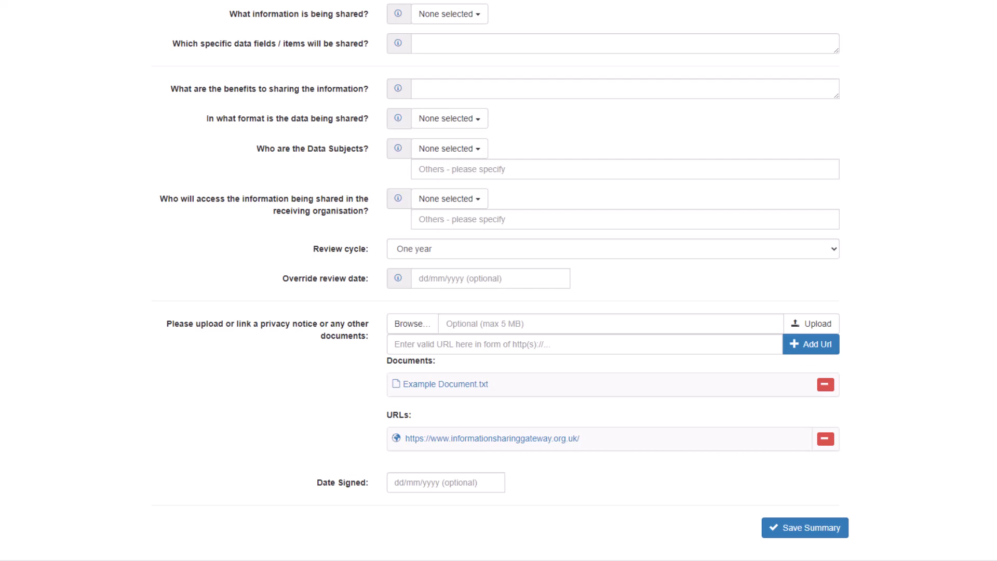
pyautogui.click(801, 536)
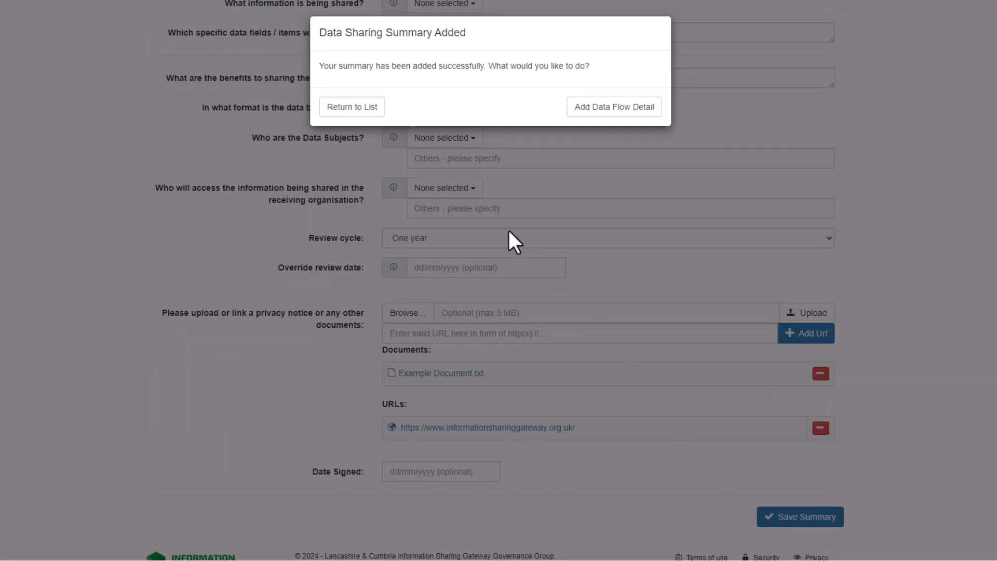
pyautogui.click(352, 115)
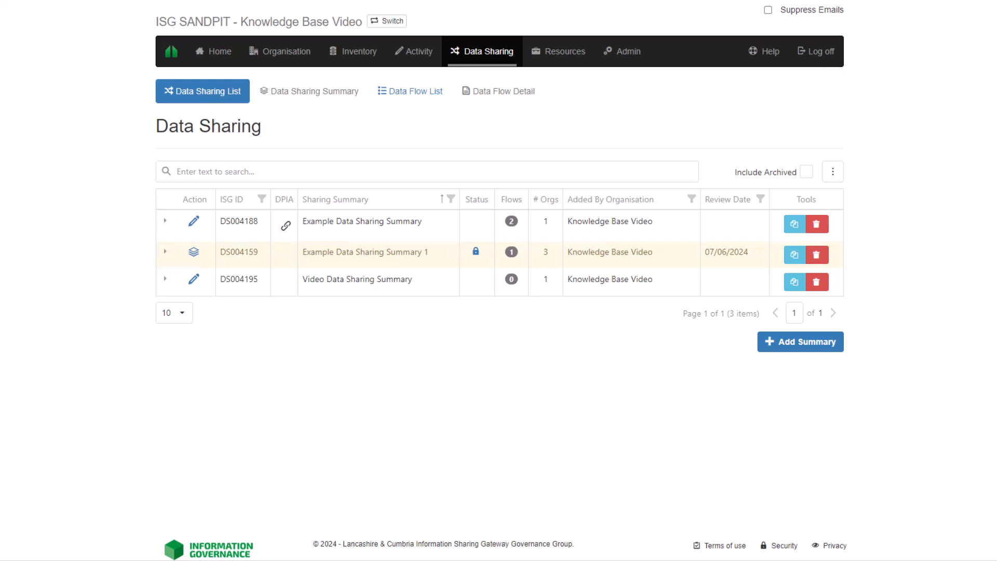
# - Make a copy of Video Data Sharing Summary and close the notice without editing the copy
pyautogui.click(794, 283)
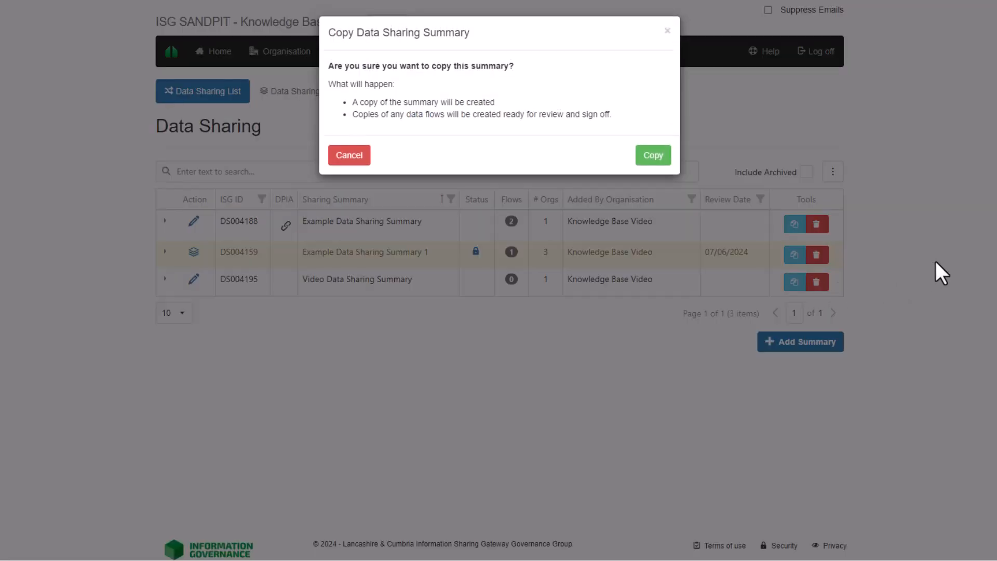
pyautogui.click(653, 155)
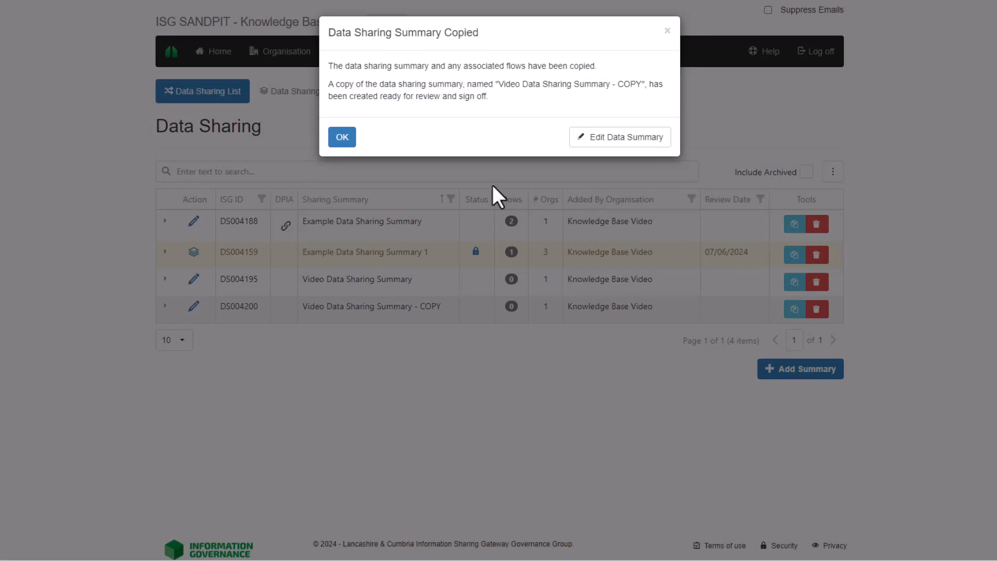
pyautogui.click(342, 137)
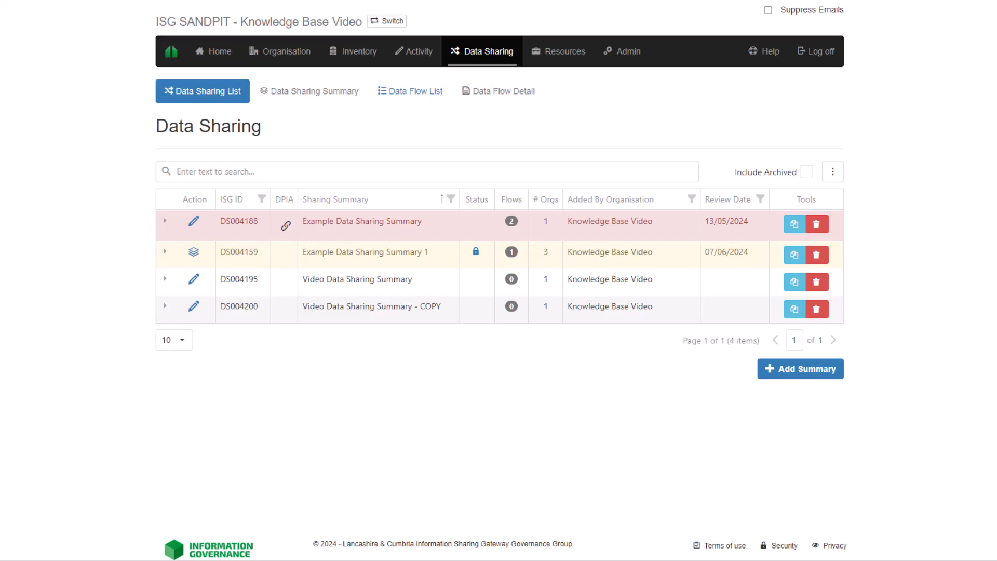
# - Archive Example Data Sharing Summary with all its data flows and create copies for review, and expand the new copy's data flows
pyautogui.click(816, 225)
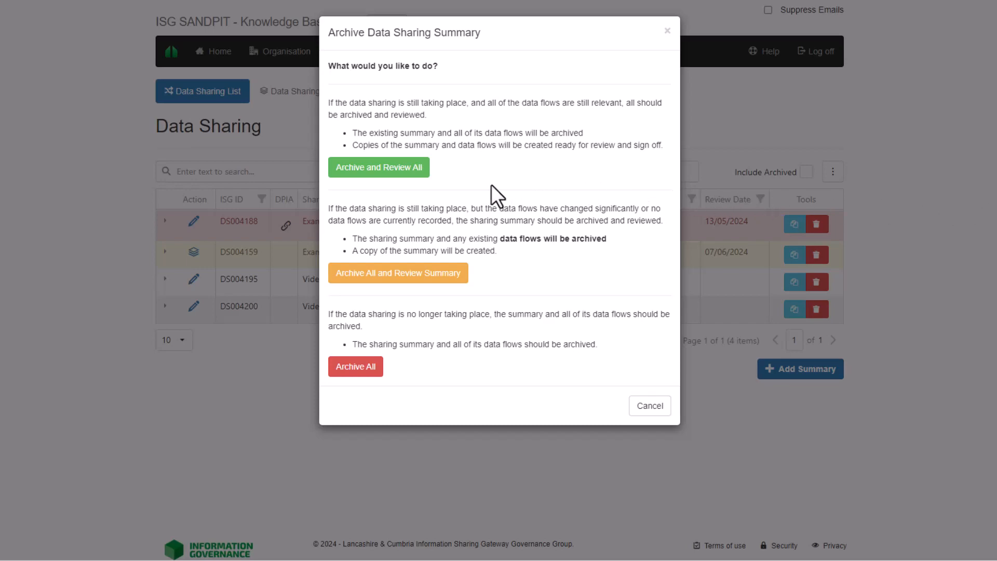
pyautogui.click(379, 171)
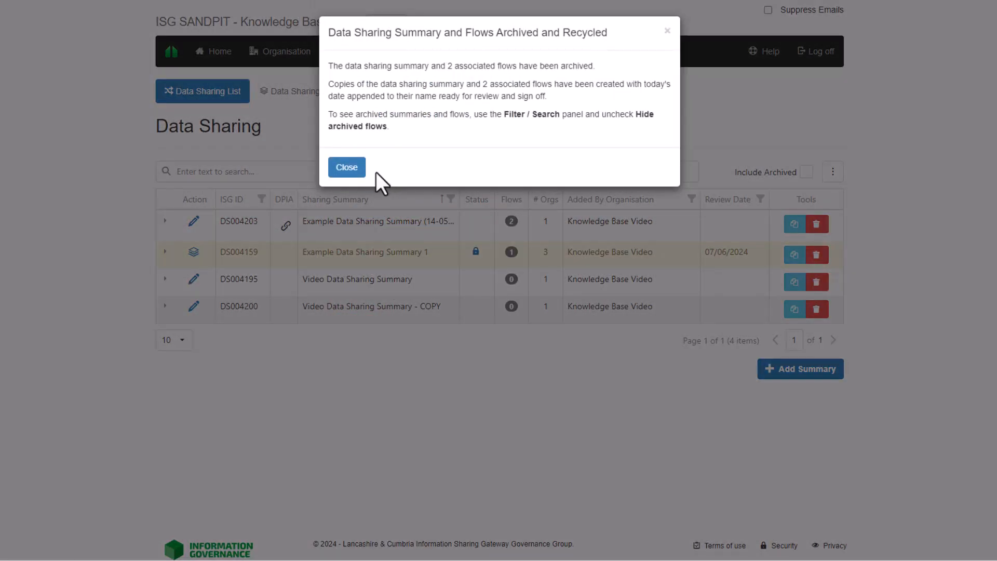
pyautogui.click(347, 167)
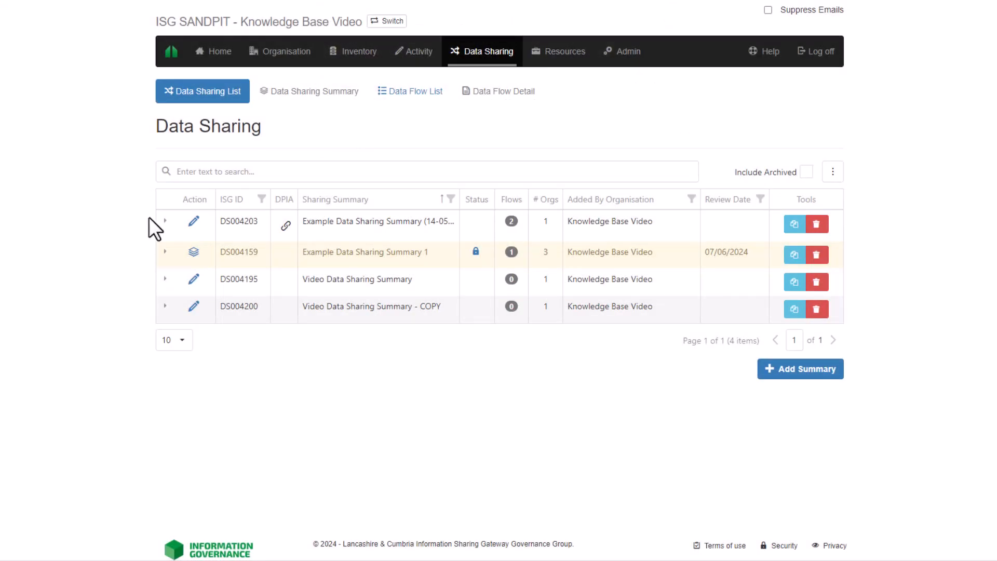
pyautogui.click(162, 225)
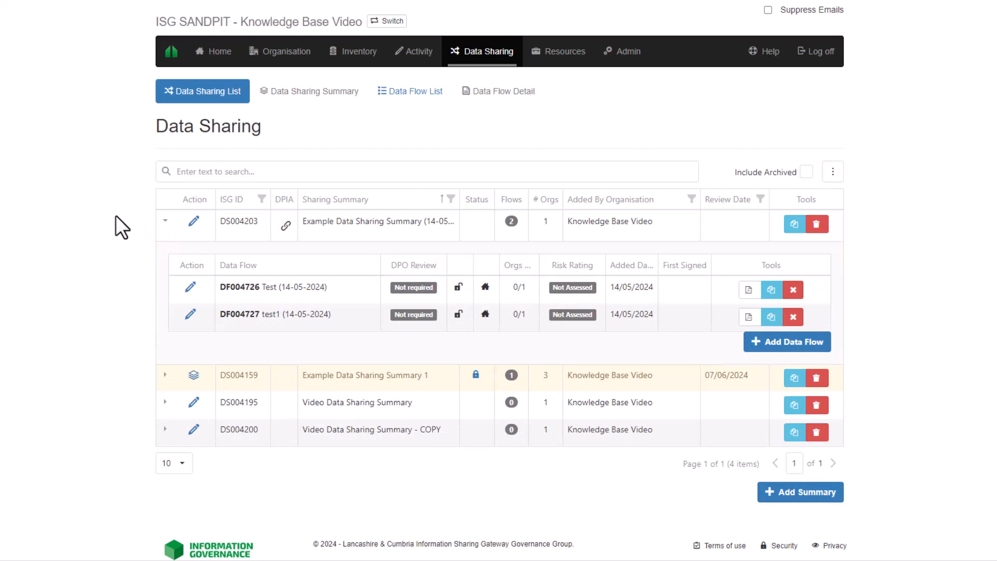